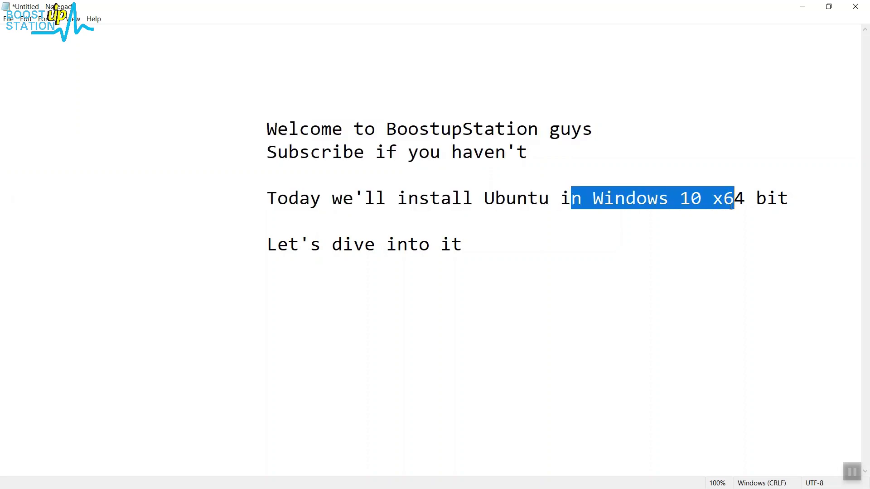
Clear the text selection on the Notepad note's last line.
left_click(808, 205)
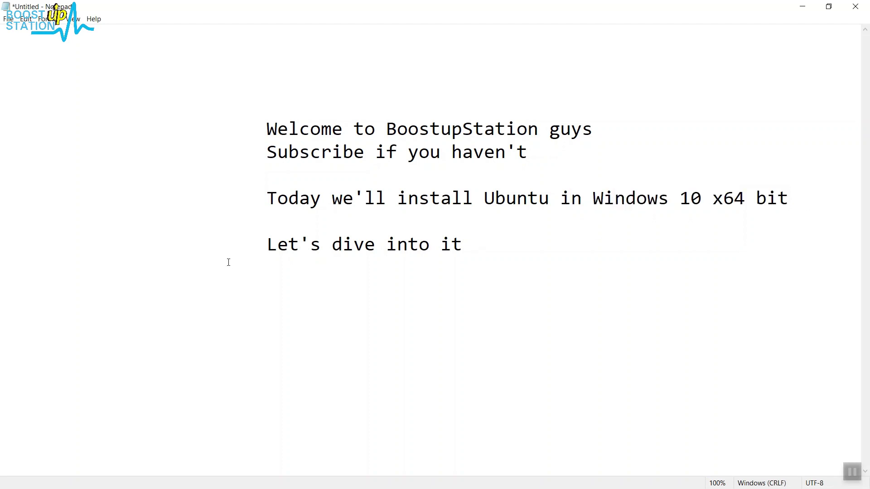
left_click_drag(262, 246, 467, 248)
left_click(467, 248)
Open Microsoft Store from Start search and search for 'ubuntu'.
key("super")
type("sto")
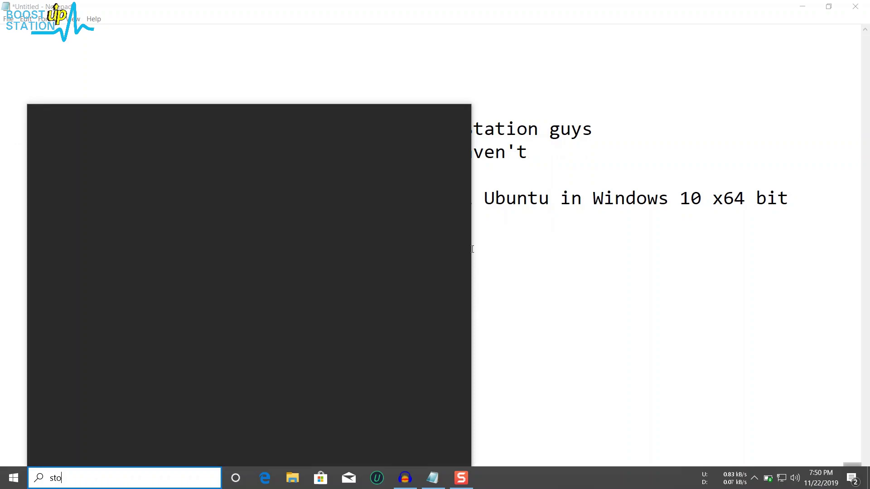
type("re")
key("Return")
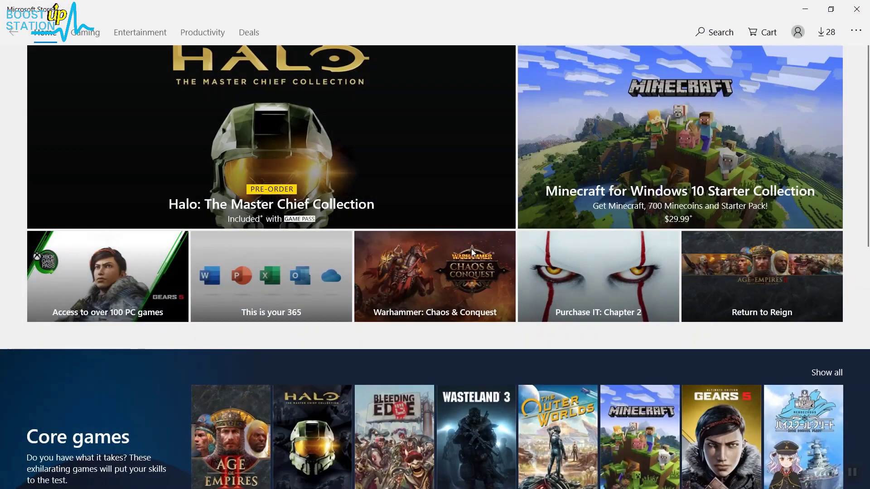
left_click(725, 32)
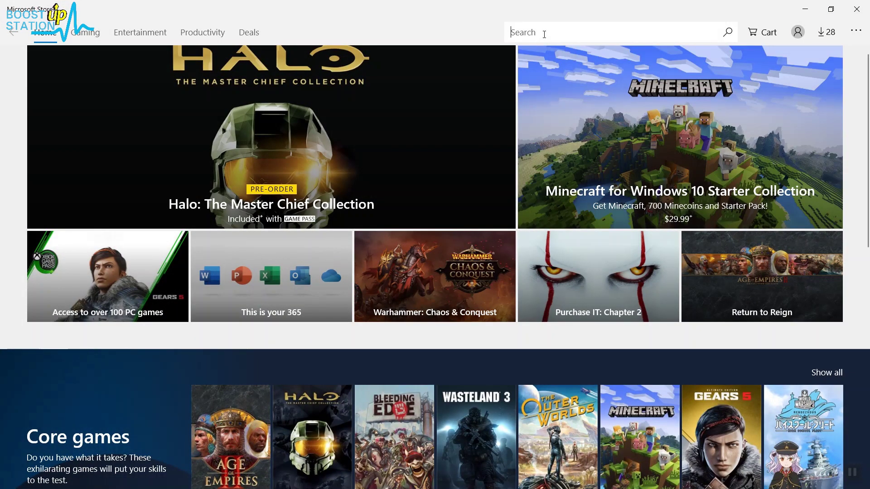
type("ubuntu")
key("Return")
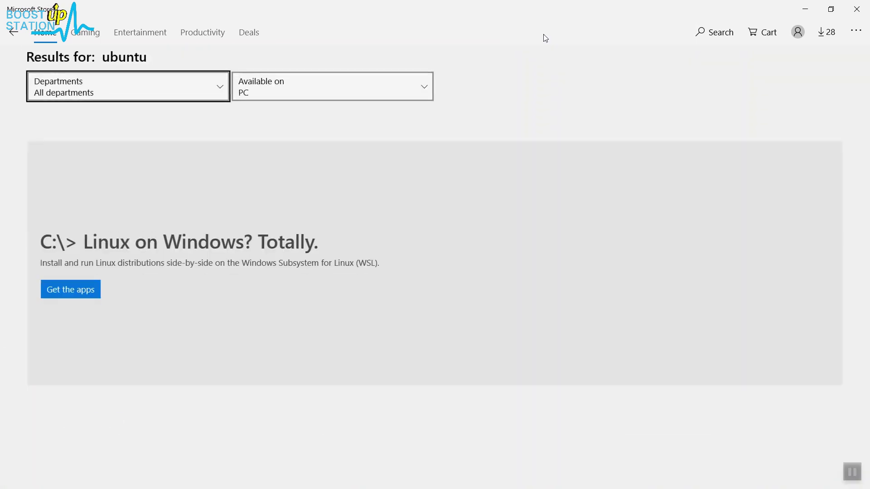
Install Ubuntu 18.04 LTS from the search results.
scroll(135, 303, "down", 4)
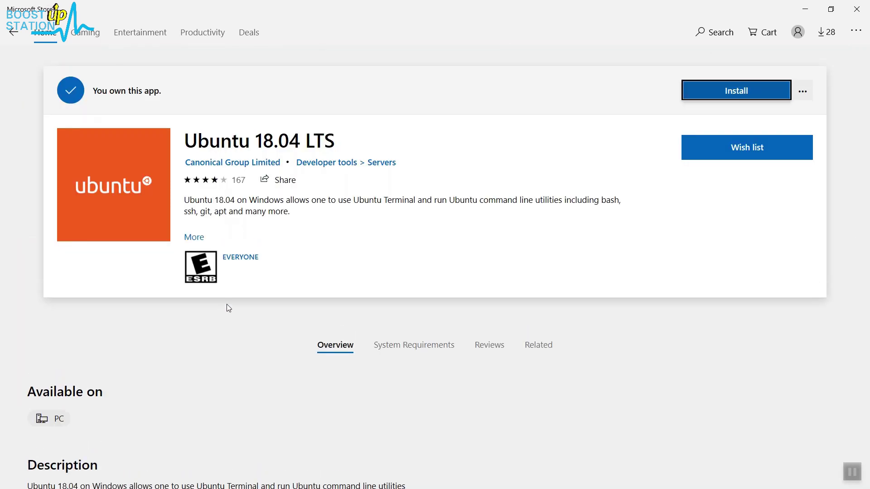
left_click(708, 94)
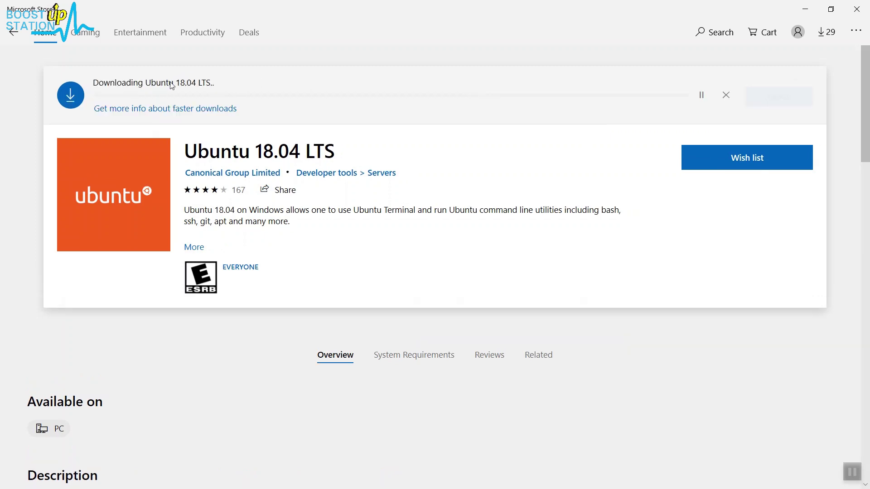
scroll(274, 297, "down", 15)
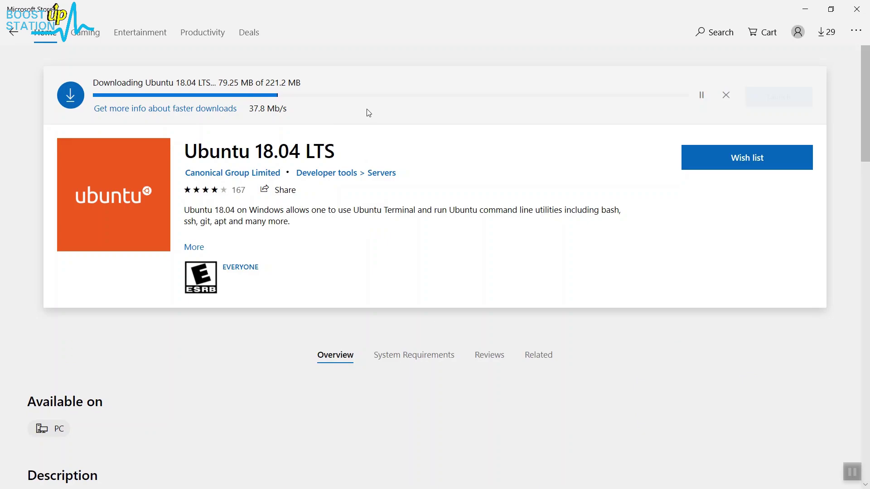
Turn Developer Mode on in Developer settings, confirm with Yes, and close Settings.
key("super")
type("de")
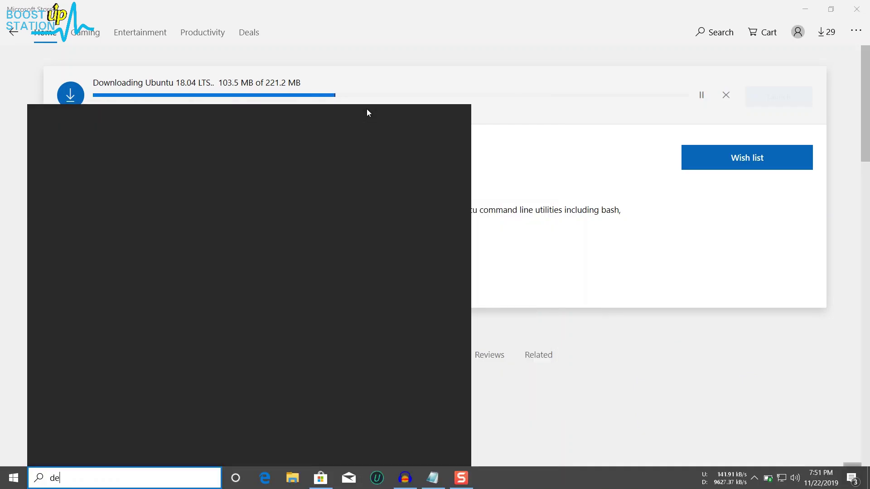
type("velop")
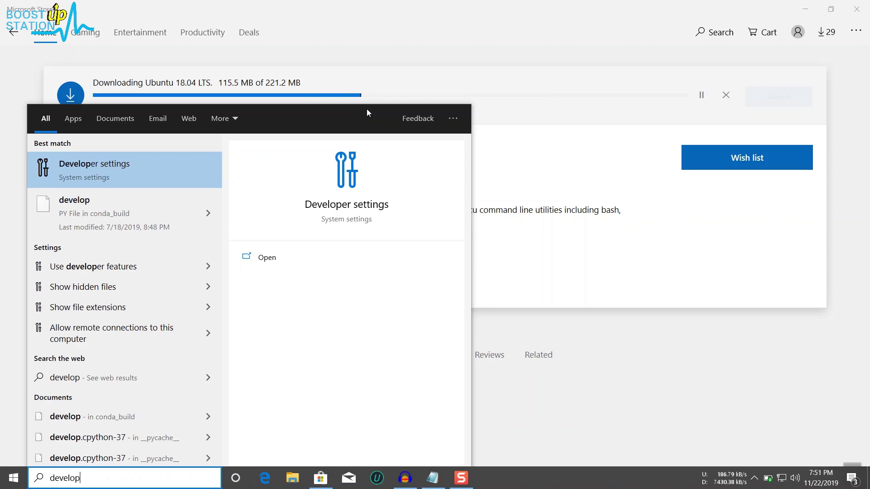
key("Return")
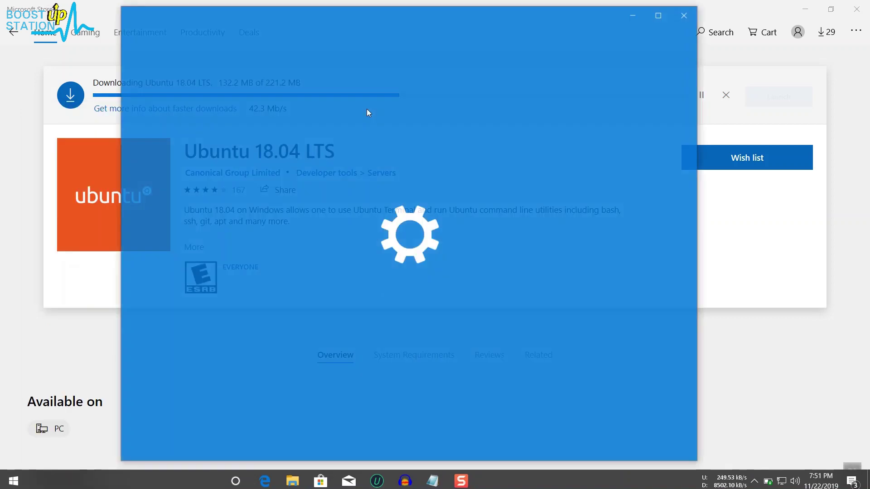
left_click(327, 169)
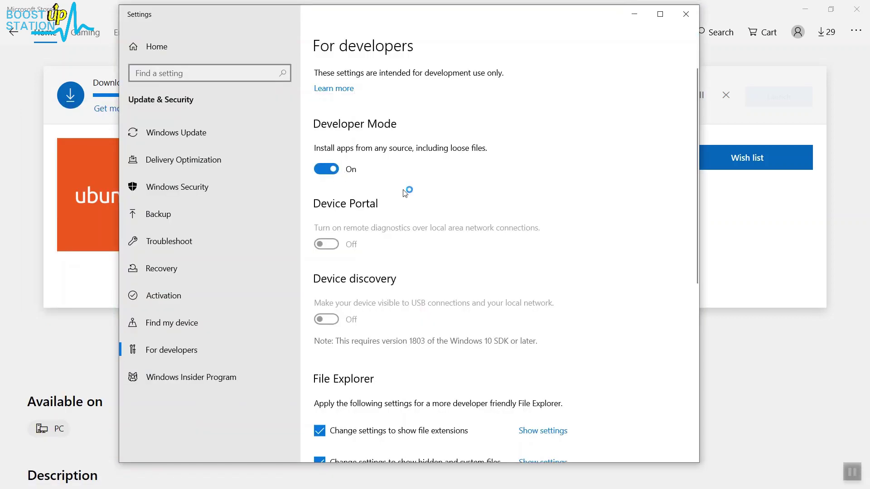
left_click(511, 272)
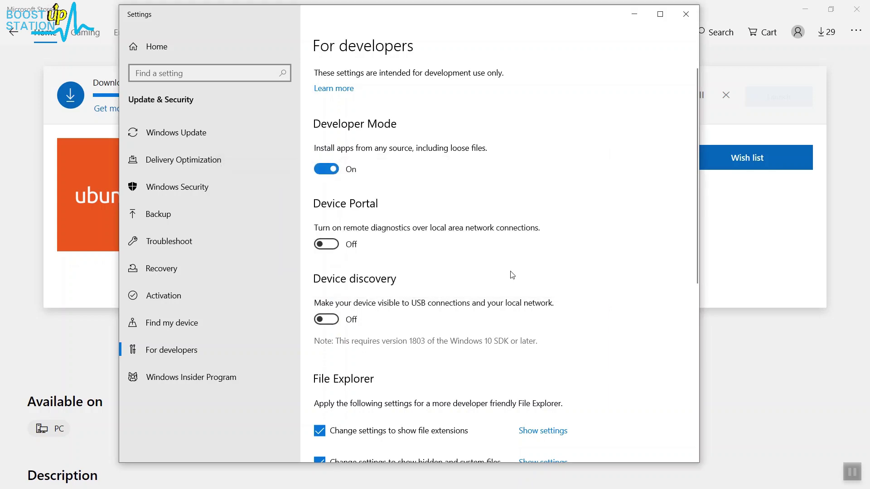
left_click(686, 14)
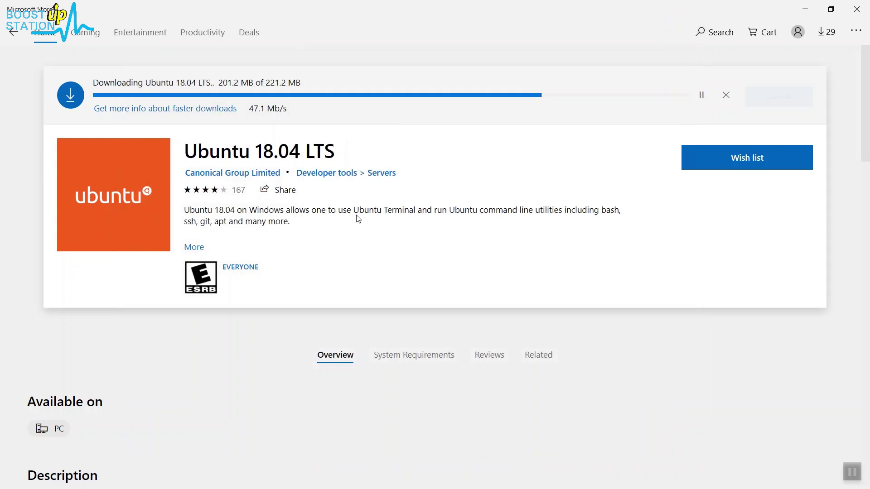
Tick Windows Subsystem for Linux under Control Panel > Programs > Turn Windows features on or off.
key("super")
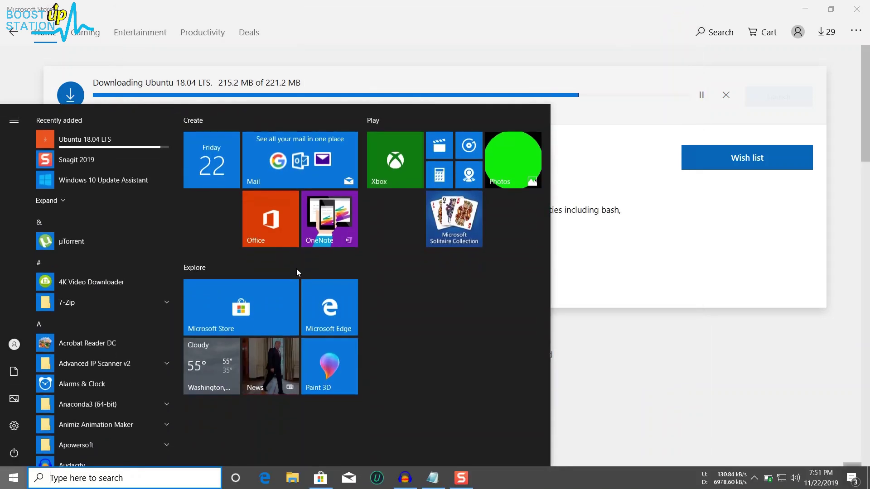
type("control")
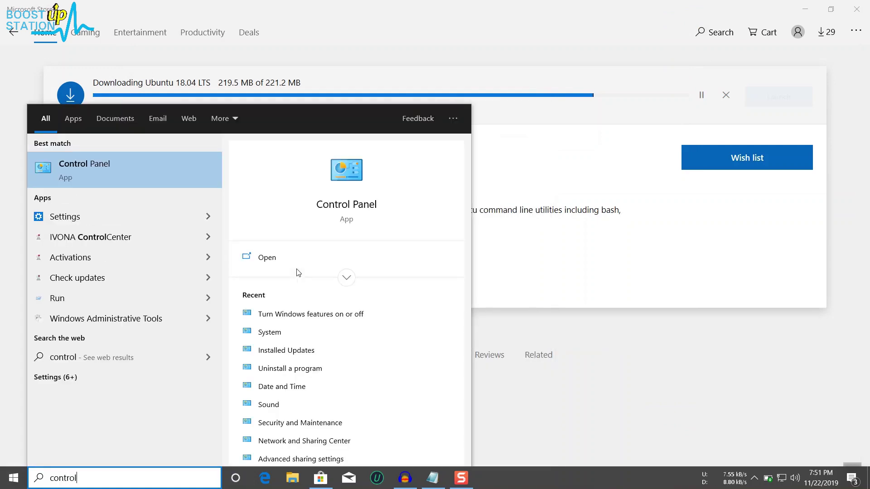
key("Return")
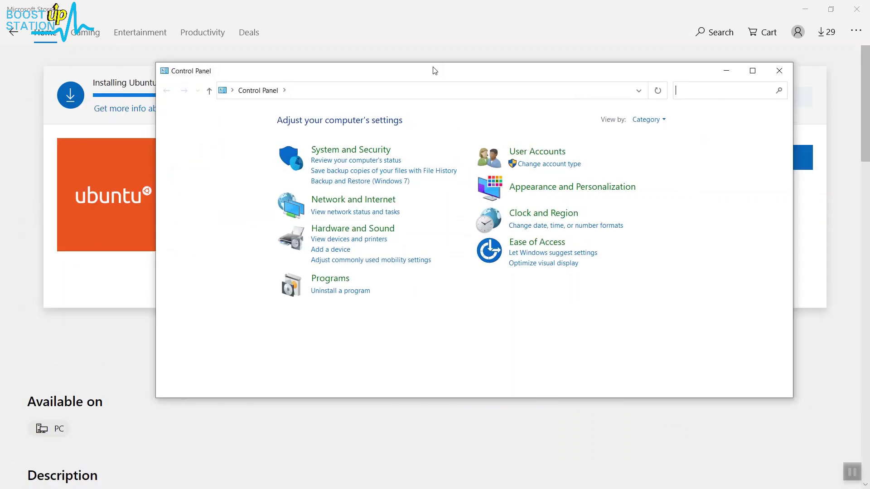
left_click(331, 279)
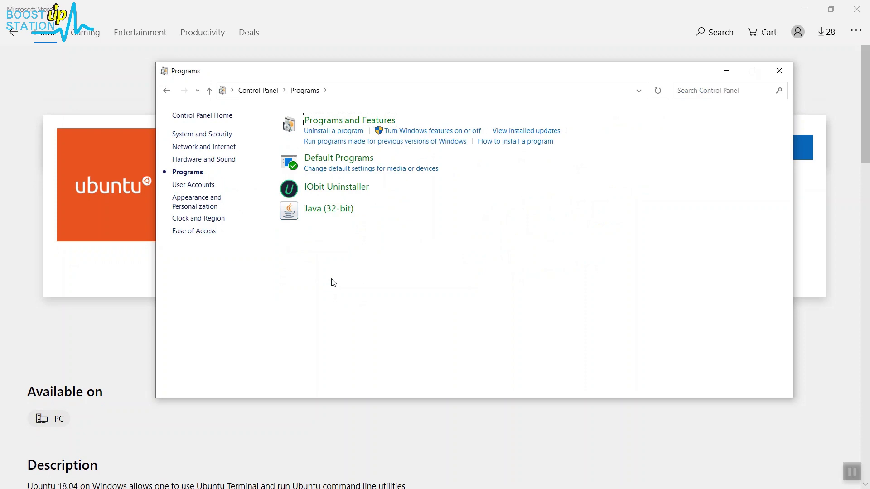
left_click(431, 131)
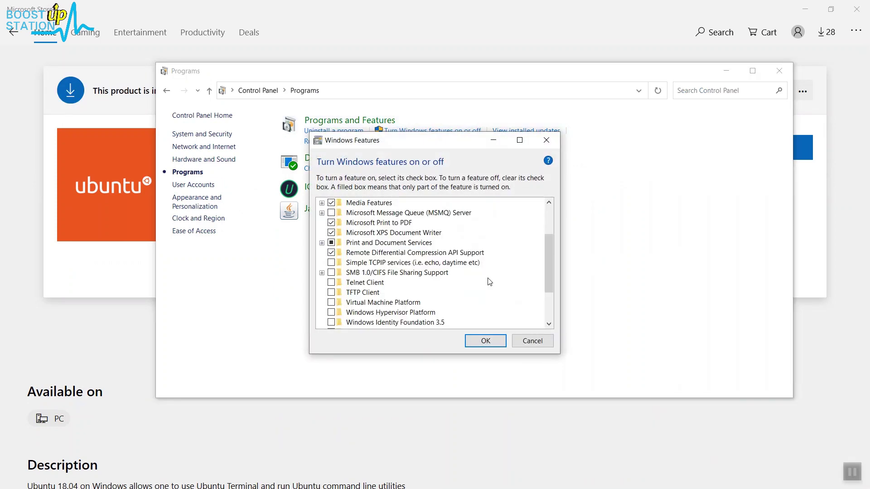
scroll(453, 301, "down", 2)
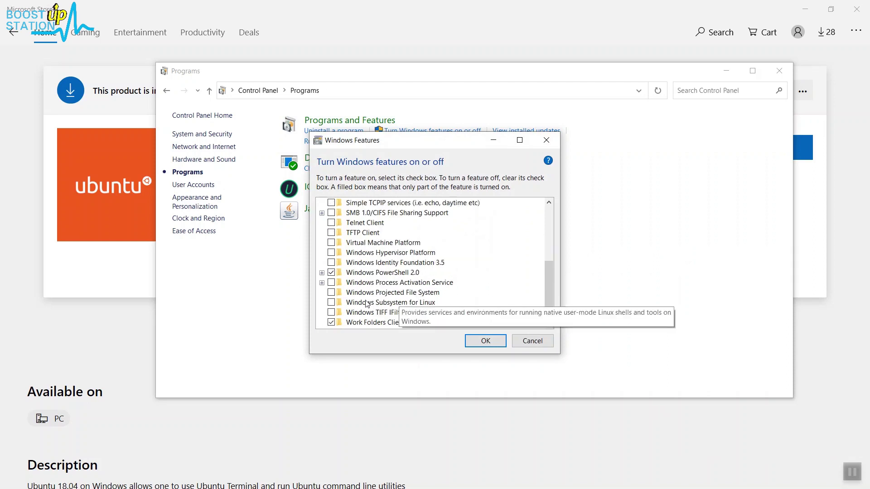
left_click(332, 303)
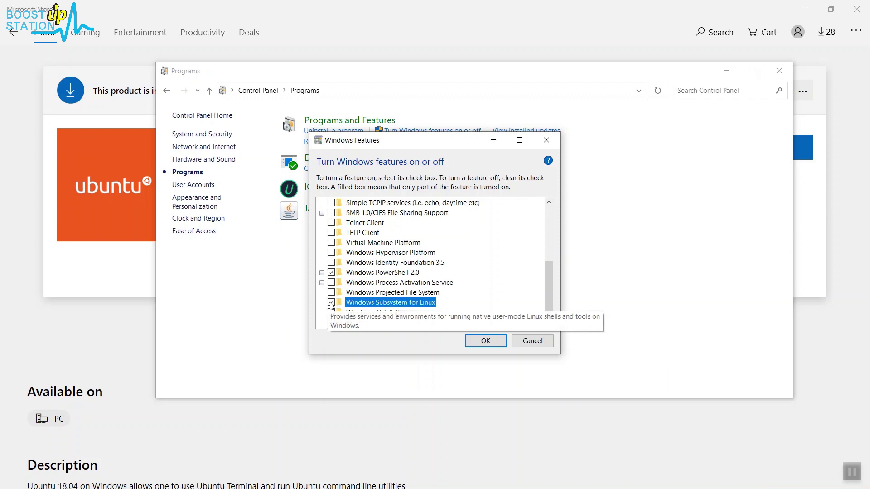
Apply the Windows Subsystem for Linux feature change, then select the note's 'After restarting' line.
left_click(481, 342)
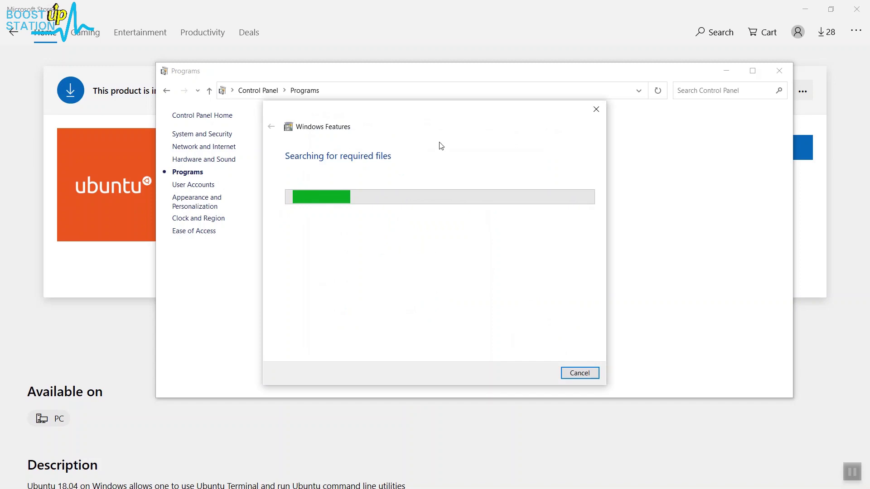
mouse_move(414, 113)
left_mouse_down()
mouse_move(344, 123)
mouse_move(414, 124)
left_mouse_up()
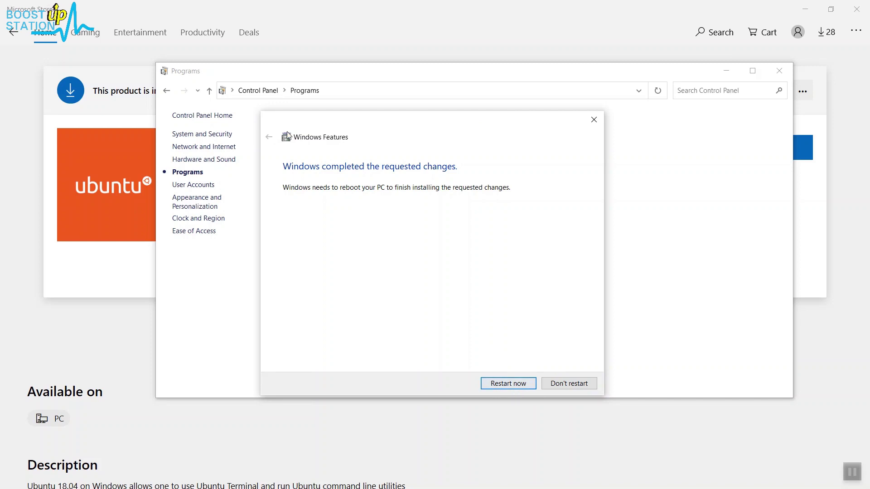
left_click_drag(250, 75, 244, 411)
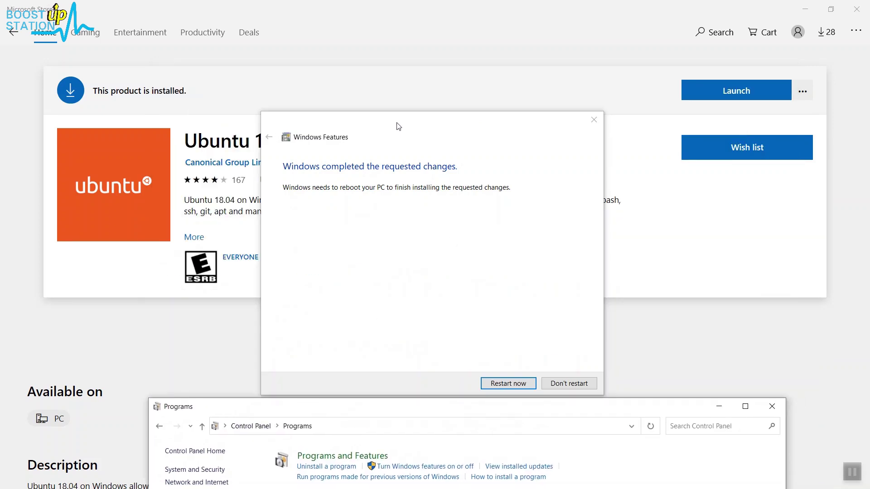
left_click_drag(398, 126, 408, 173)
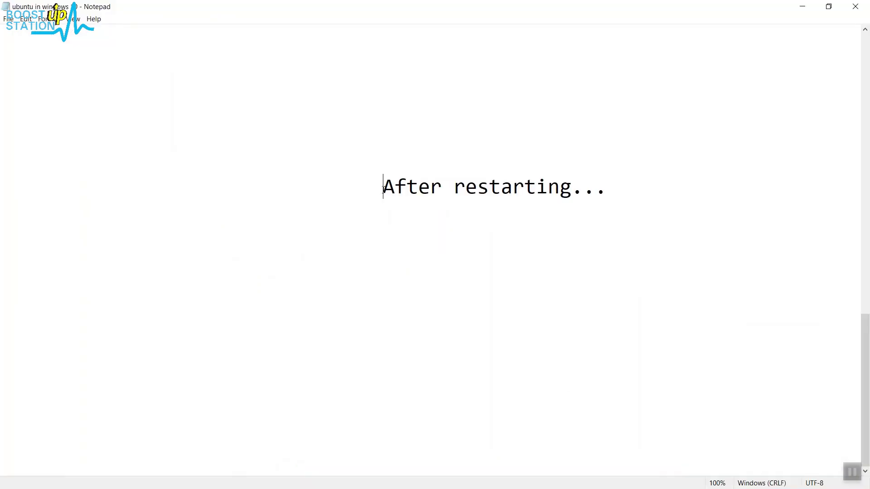
left_click_drag(383, 187, 604, 179)
Launch Ubuntu 18.04 LTS from Start and position its console until the username prompt appears.
key("super")
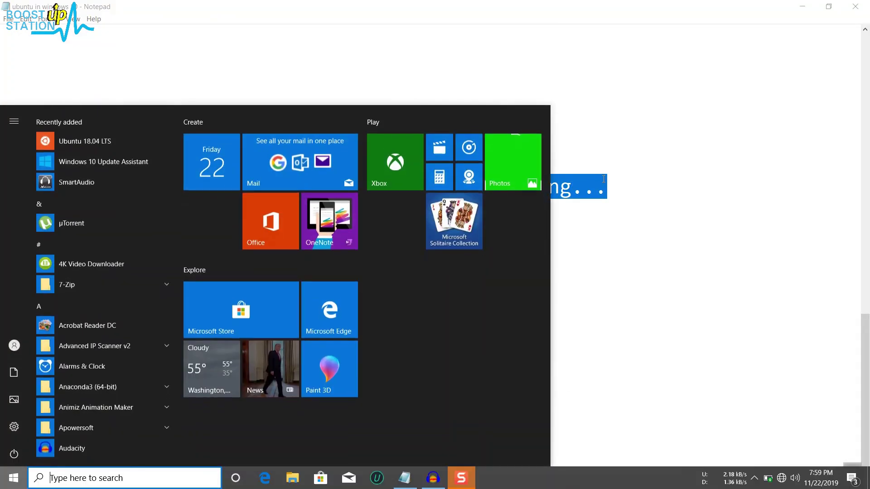
type("ubuntu")
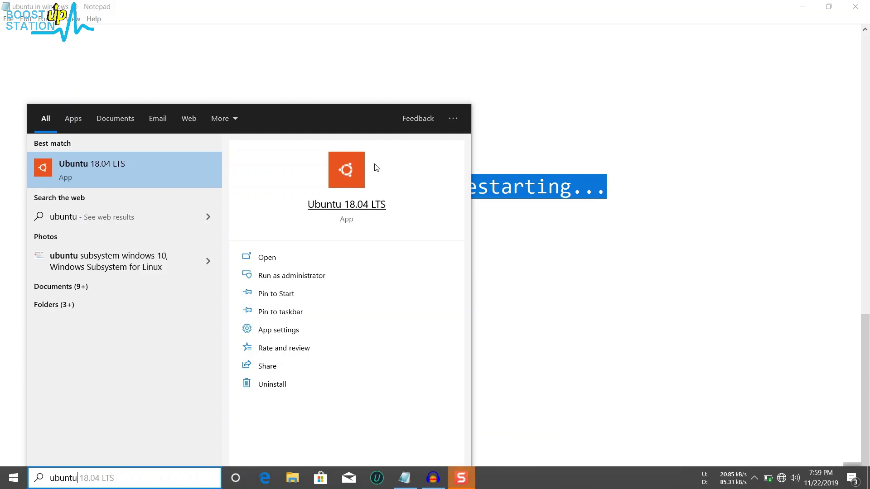
left_click(108, 184)
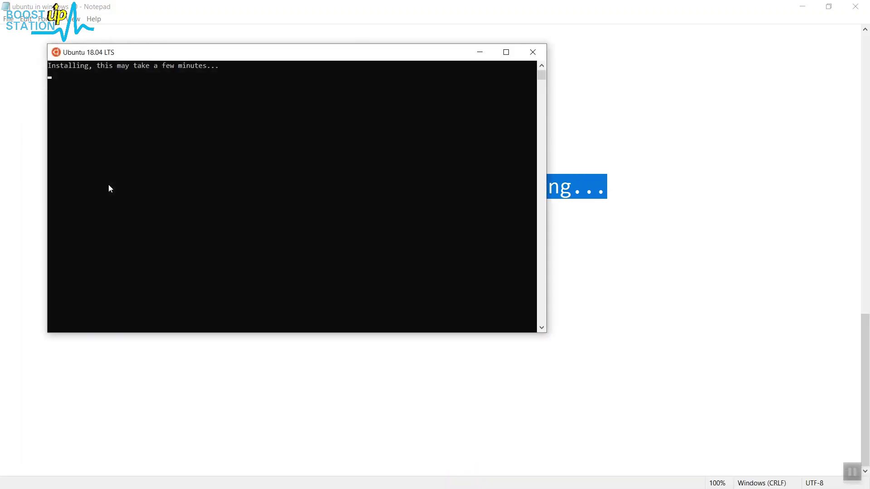
left_click_drag(170, 52, 293, 84)
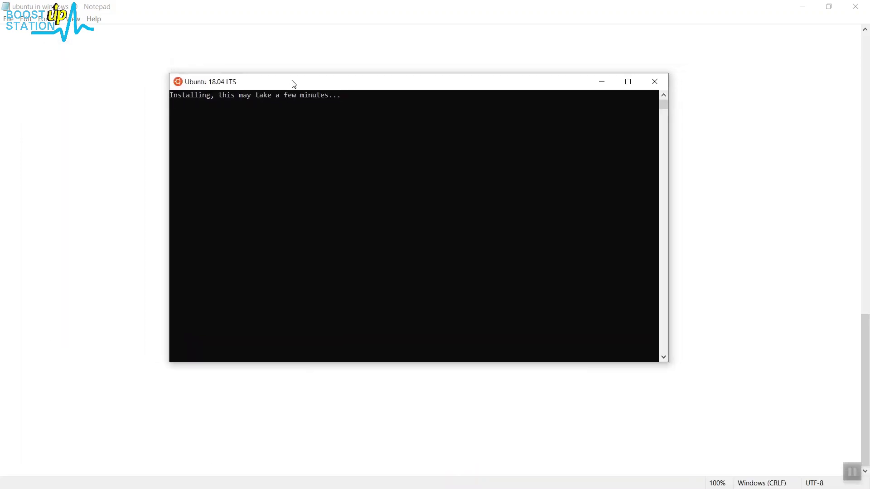
left_click(269, 105)
left_click(208, 105)
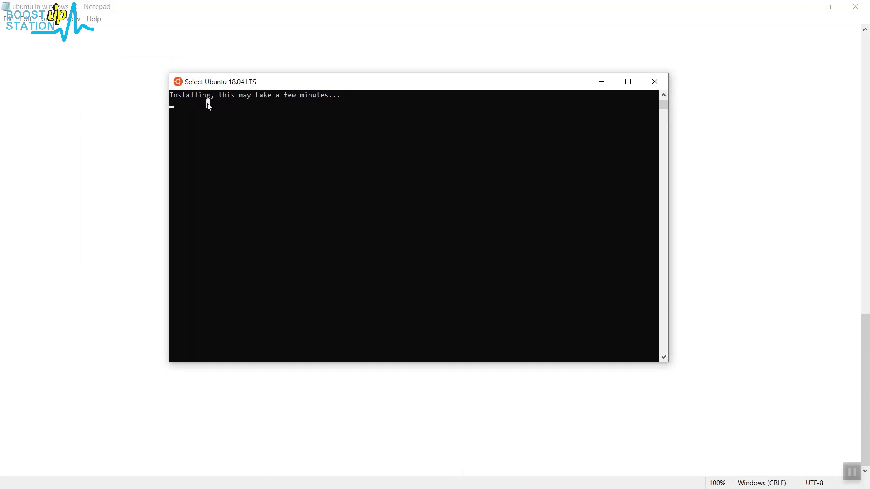
left_click_drag(276, 83, 286, 84)
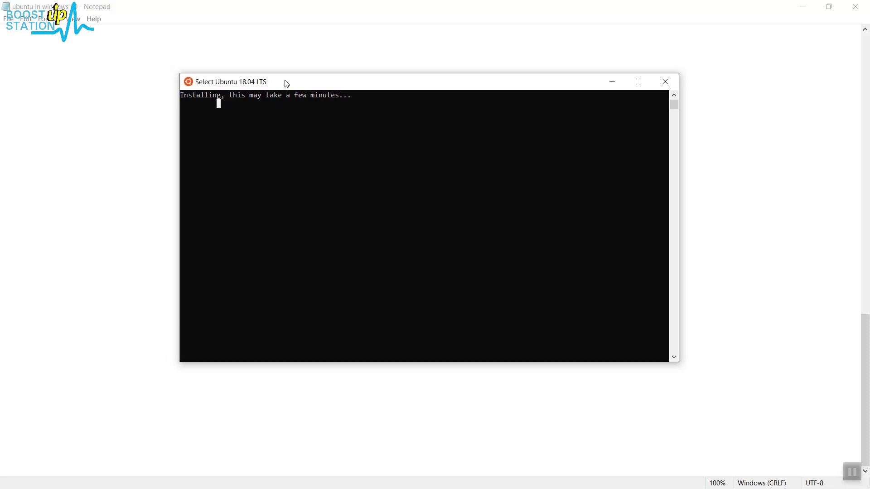
left_click(345, 97)
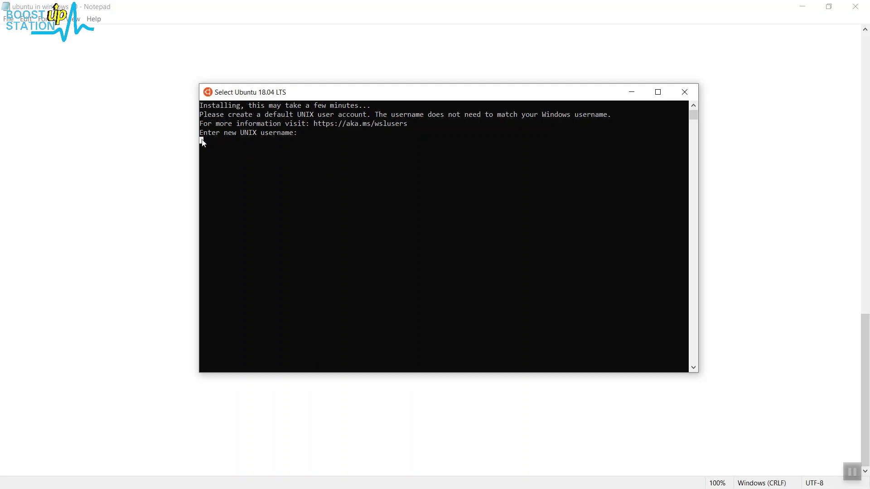
Enter a new UNIX username, then type and confirm its password.
key("Escape")
type("boostupstation")
key("Return")
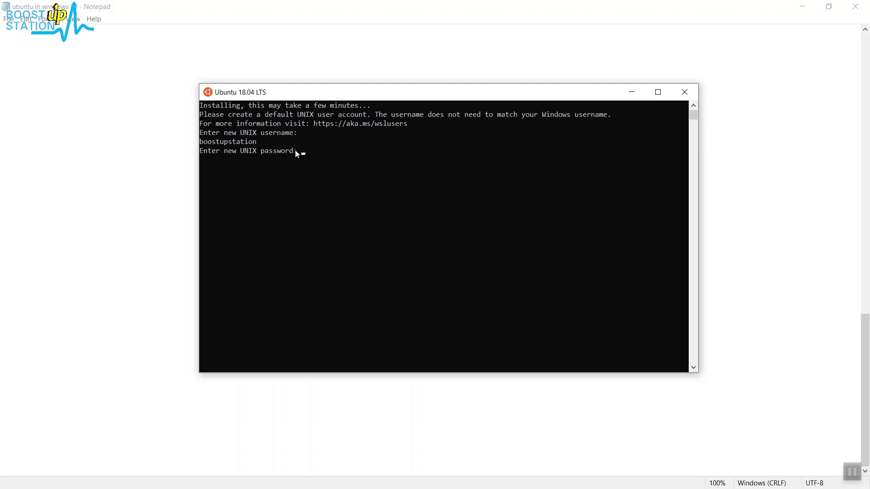
left_click(301, 151)
key("Escape")
key("Return")
key("Return")
left_click(270, 171)
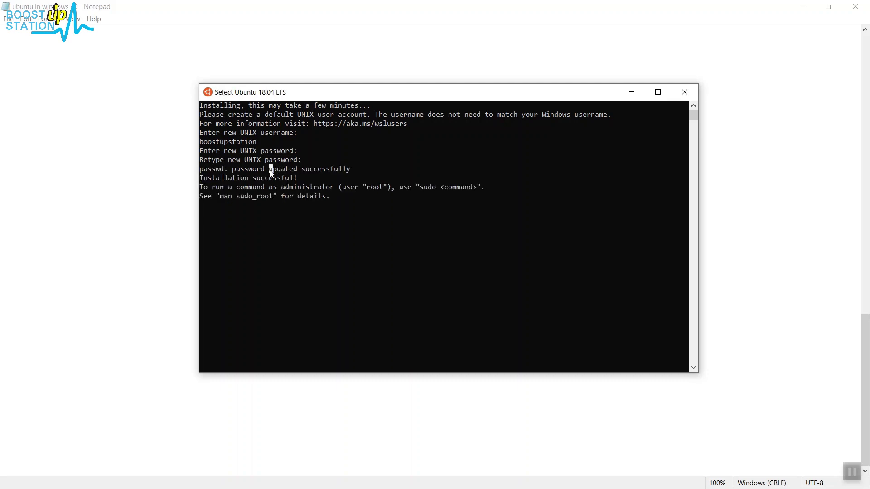
left_click_drag(267, 178, 288, 177)
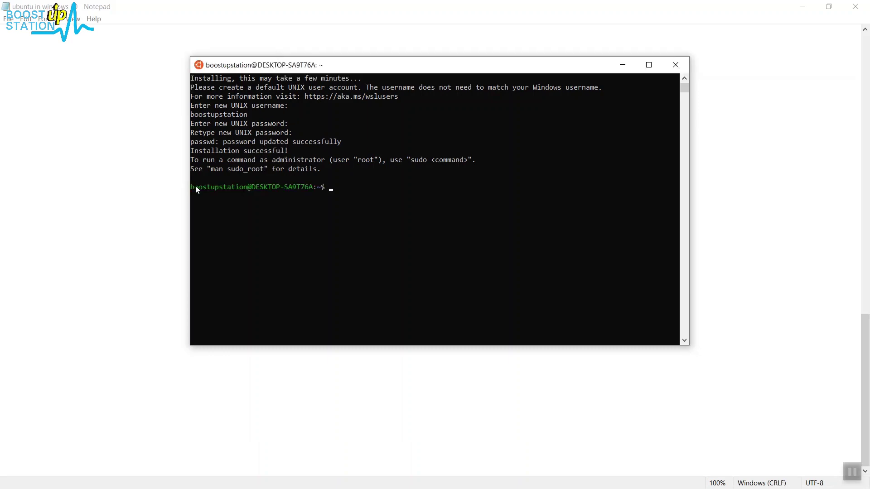
Run uname -r and uname -a to show kernel 4.4.0-19013-Microsoft and full system info.
type("uname -r")
key("Return")
type("uname -a")
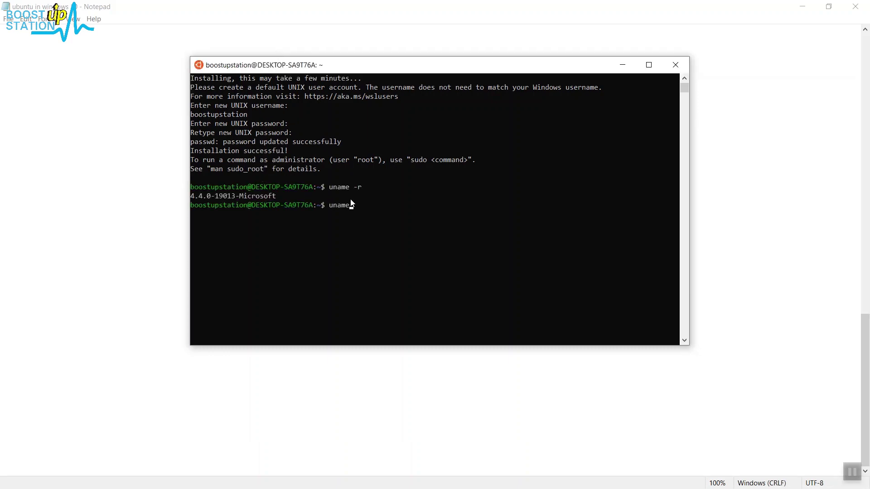
key("Return")
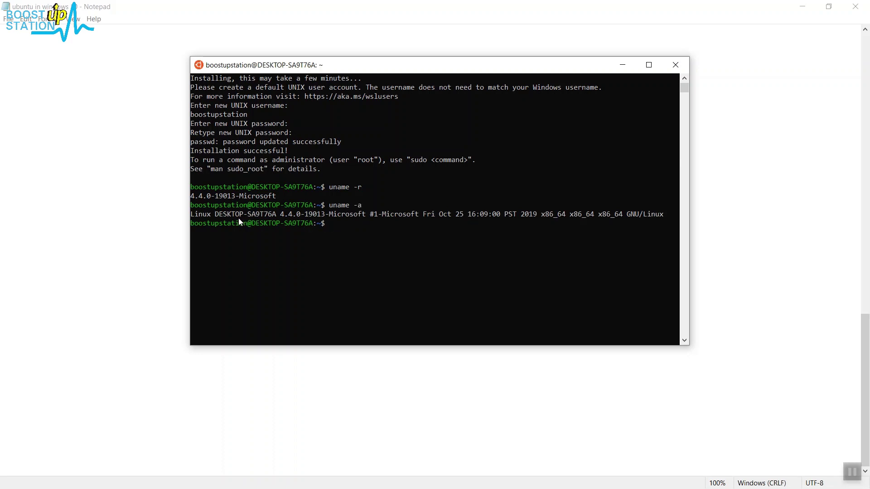
left_click_drag(204, 217, 331, 222)
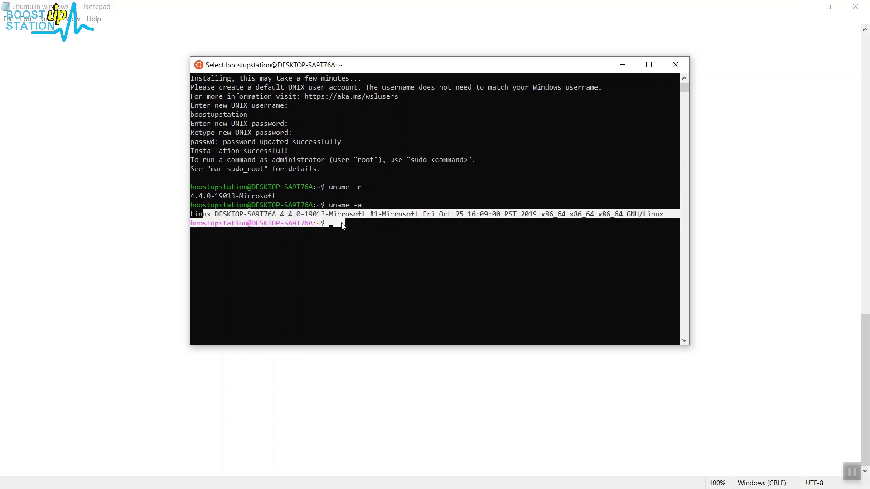
left_click(330, 223)
List the home directory, move up twice to root with cd .., and list it.
type("ls")
key("Return")
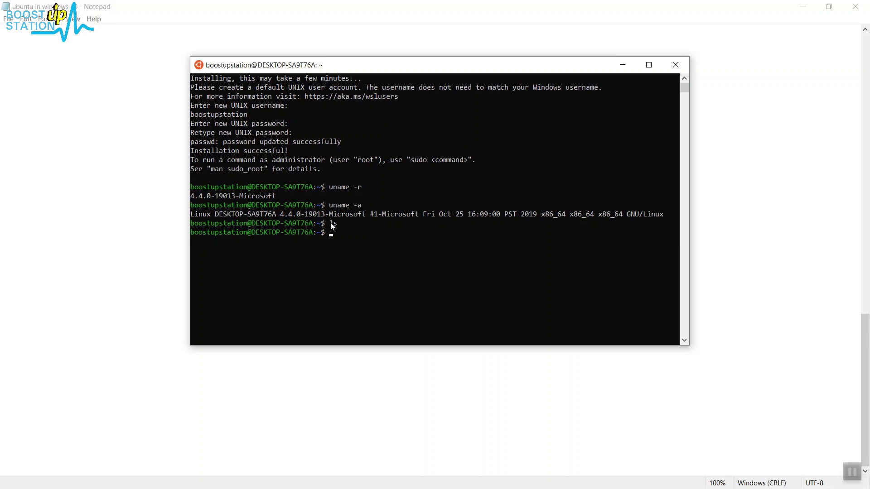
type("cd ..")
key("Return")
type("cd ")
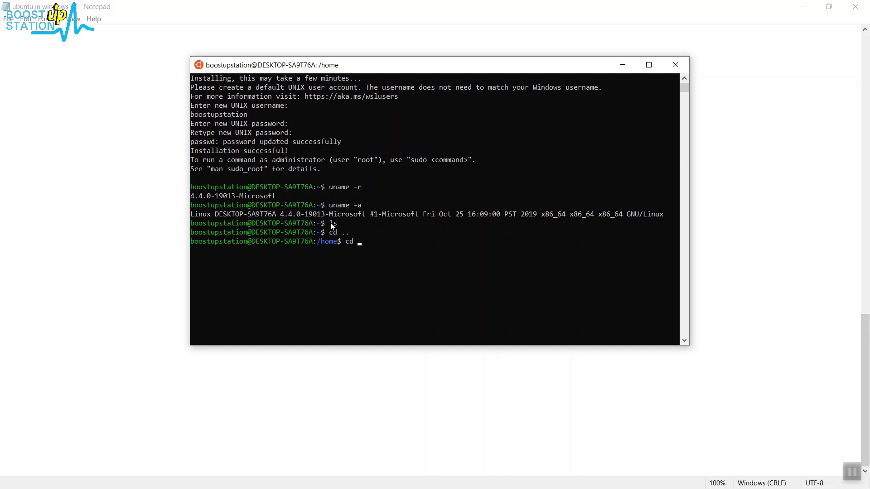
type("..")
key("Return")
type("ls")
key("Return")
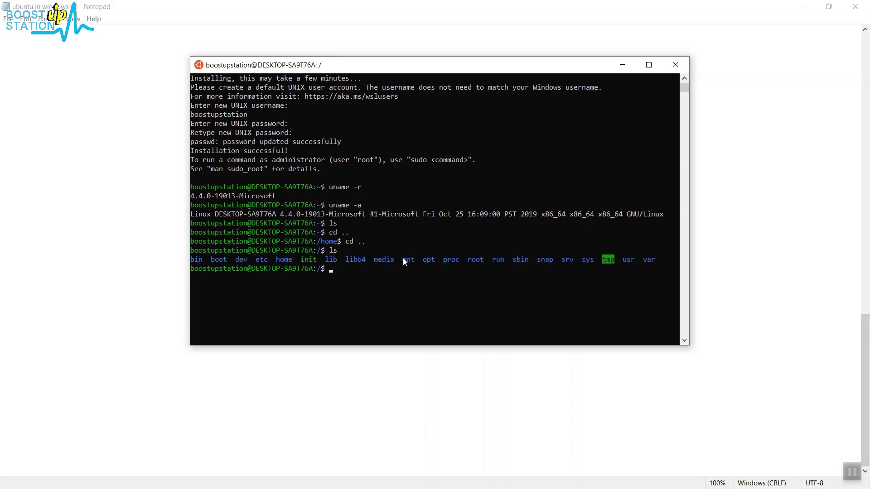
Change into /mnt and list the Windows drives c, d, e and f.
left_click_drag(403, 260, 414, 265)
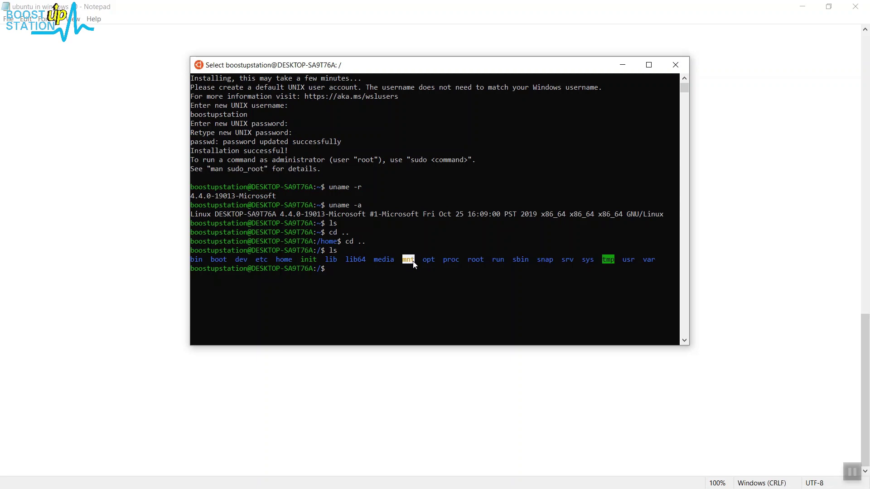
type("cd mnt")
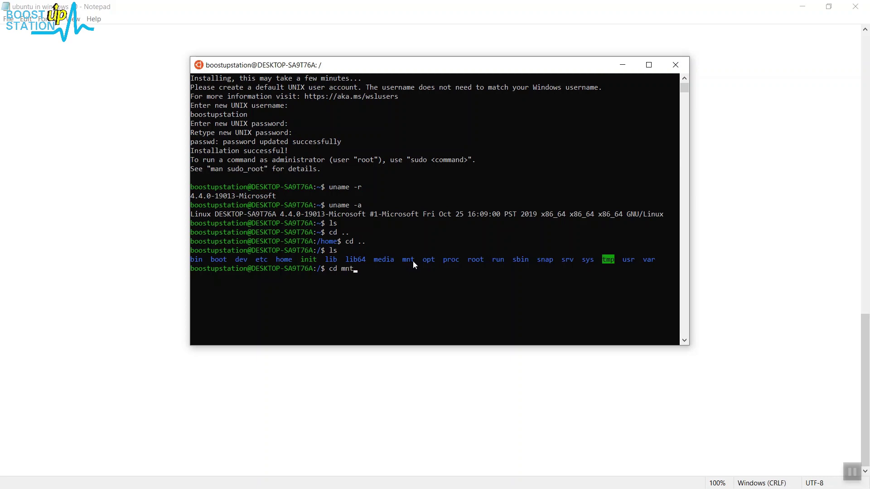
key("Return")
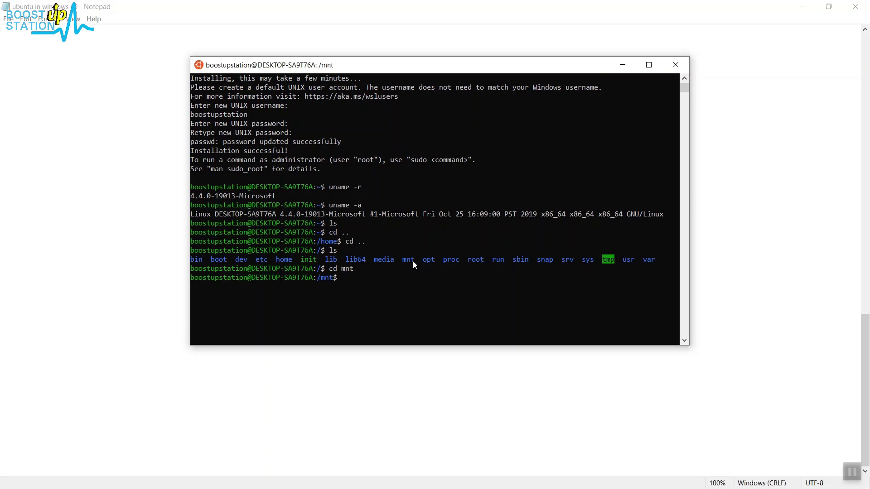
type("ls")
key("Return")
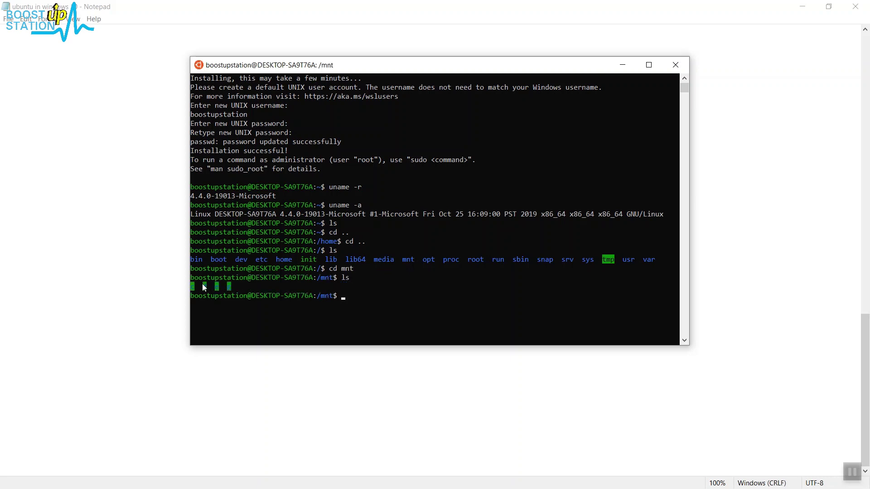
left_click(225, 288)
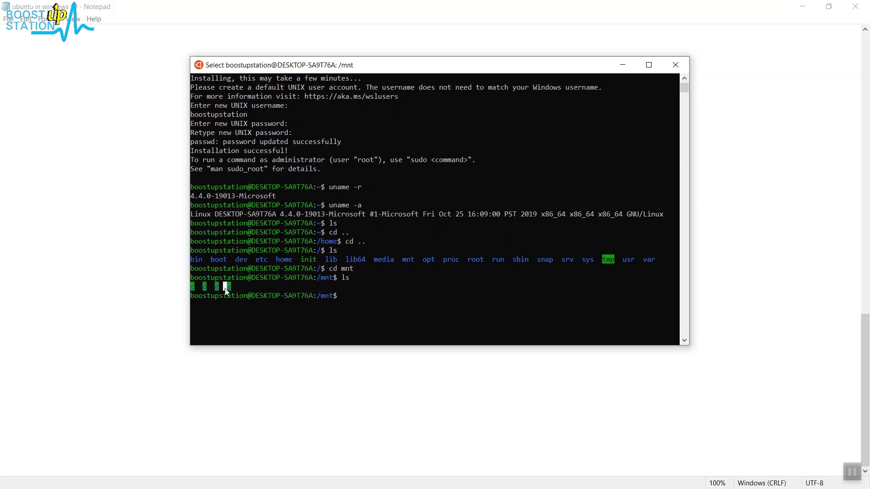
left_click(337, 296)
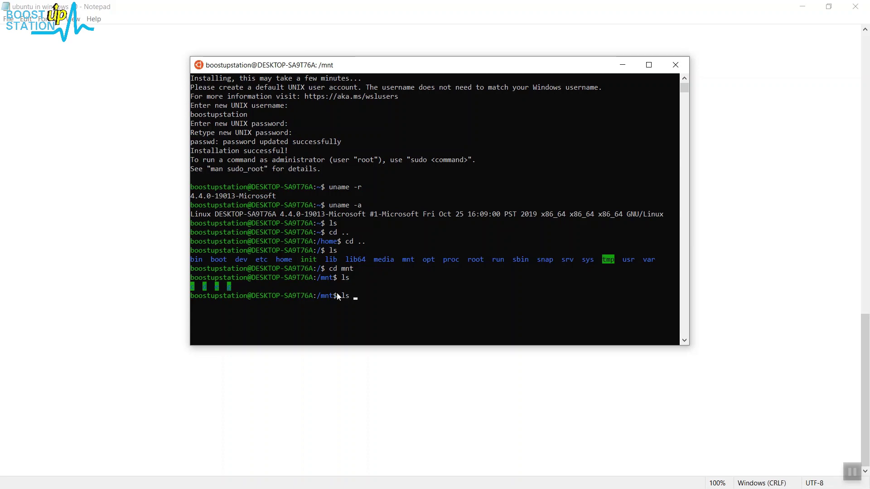
List the C: drive contents with 'ls c', then return home with cd.
type("ls c")
key("Return")
left_click_drag(434, 272, 531, 336)
type("cd")
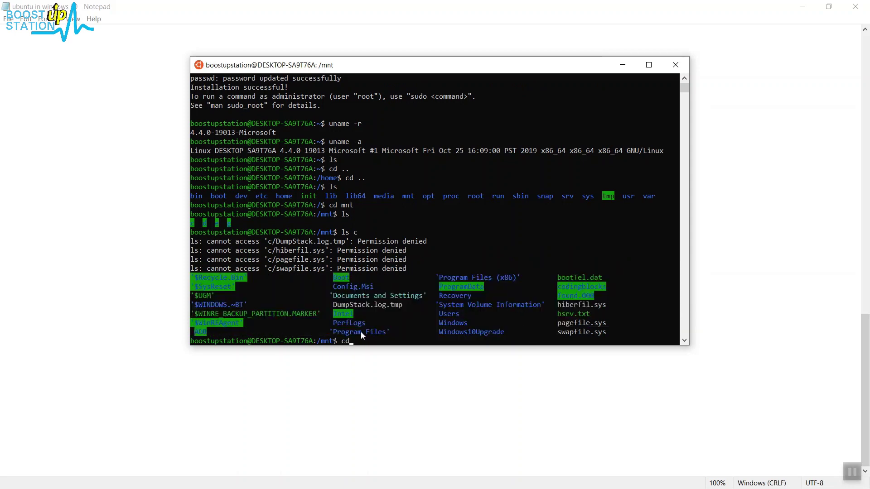
key("Return")
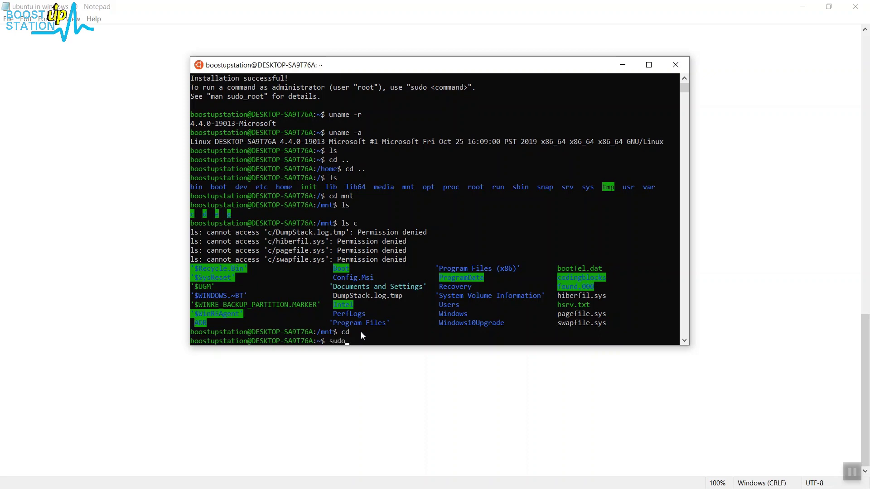
Run 'sudo apt update' and enter the administrator password.
type("sudo apt update")
key("Return")
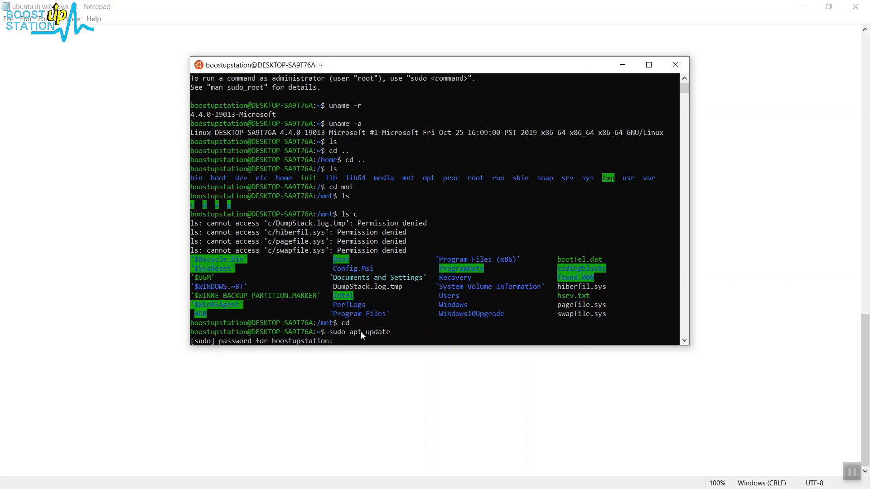
key("Return")
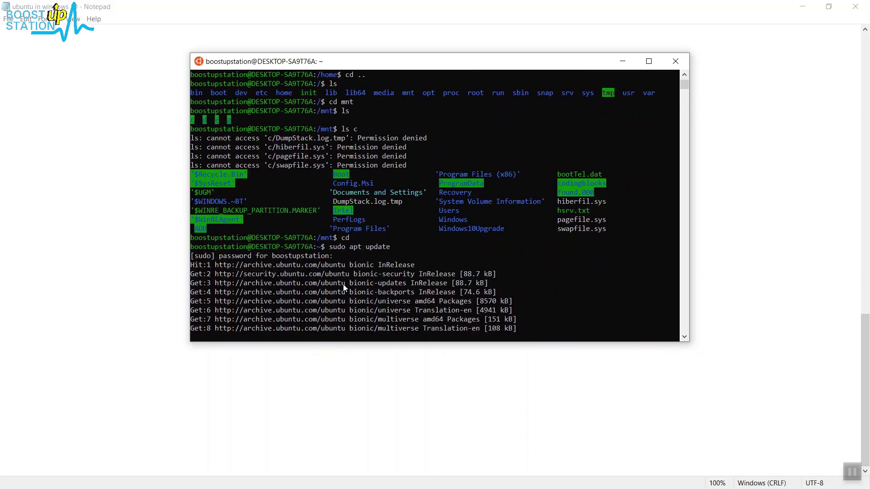
left_click(356, 328)
key("Escape")
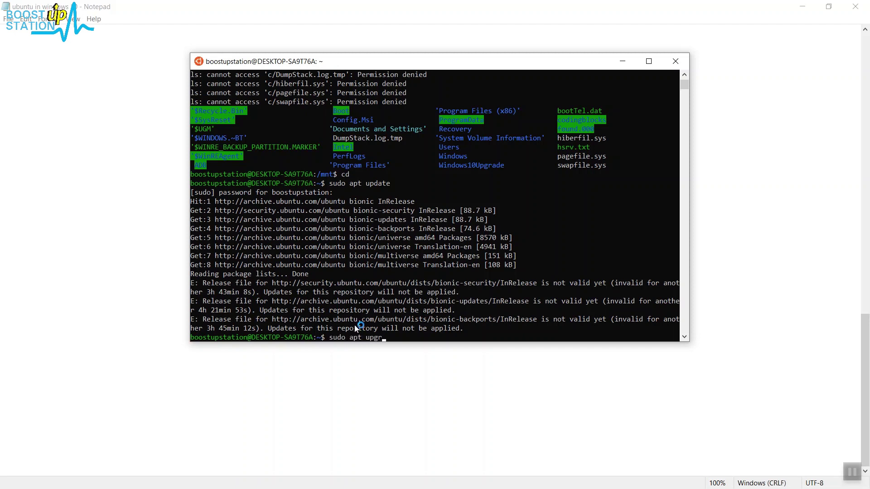
Run the package upgrade, which reports 0 upgraded and 0 newly installed.
type("ade")
key("Return")
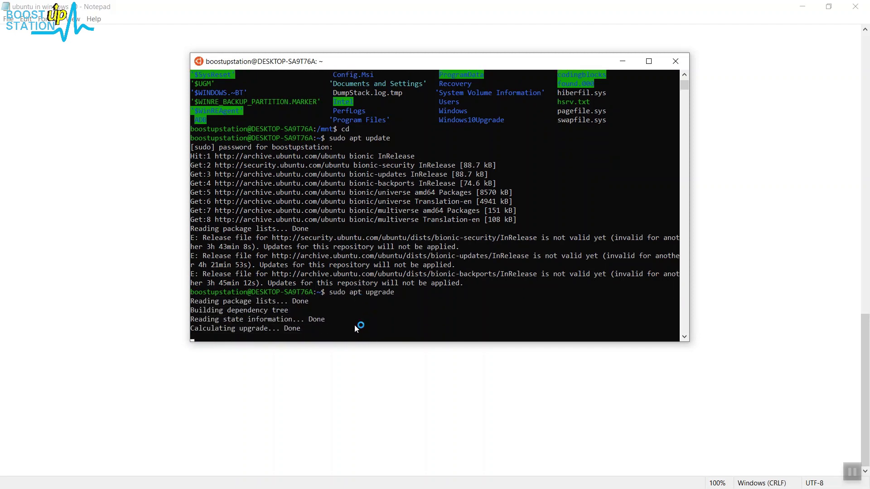
left_click_drag(244, 292, 290, 294)
left_click(290, 294)
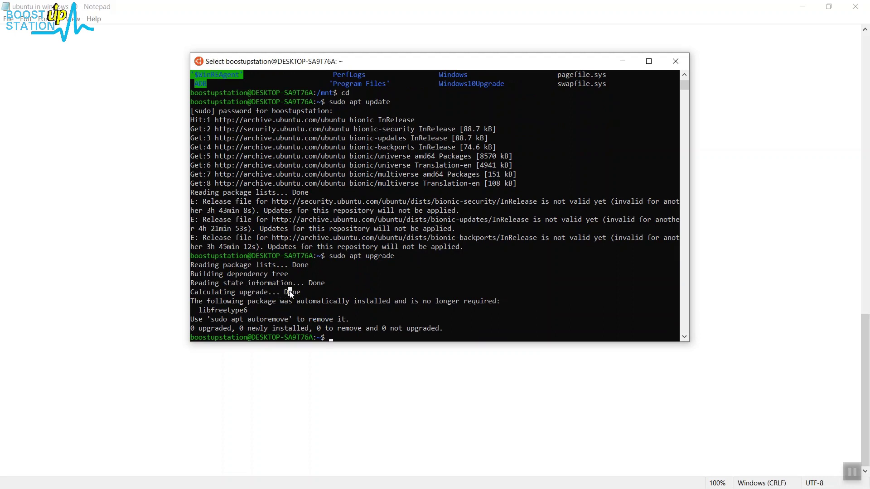
key("Escape")
mouse_move(521, 64)
left_mouse_down()
mouse_move(463, 90)
mouse_move(515, 73)
left_mouse_up()
scroll(272, 232, "up", 7)
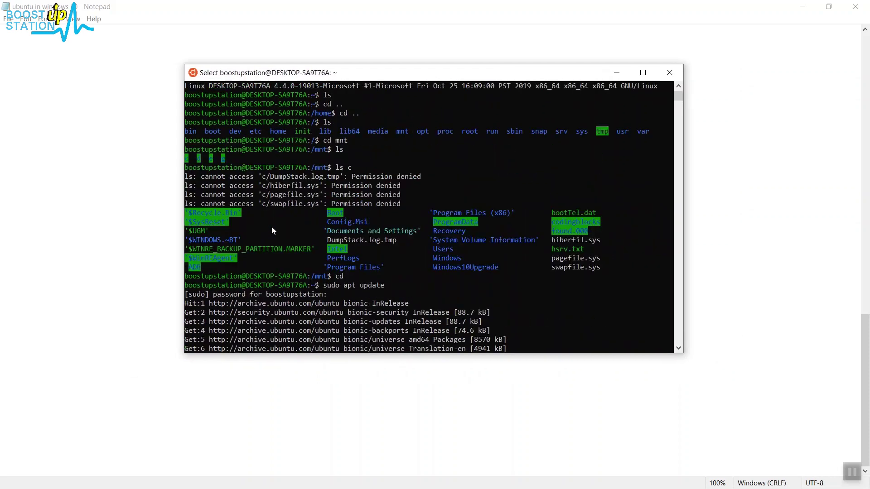
scroll(272, 231, "up", 5)
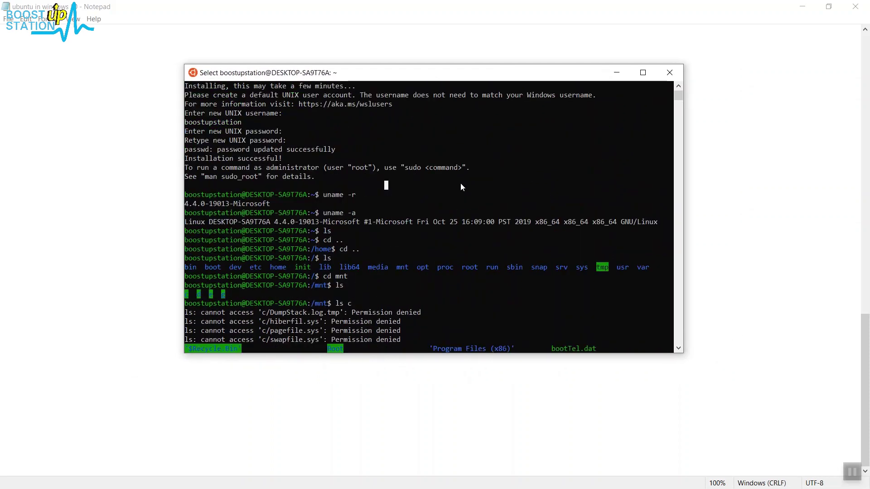
left_click(521, 167)
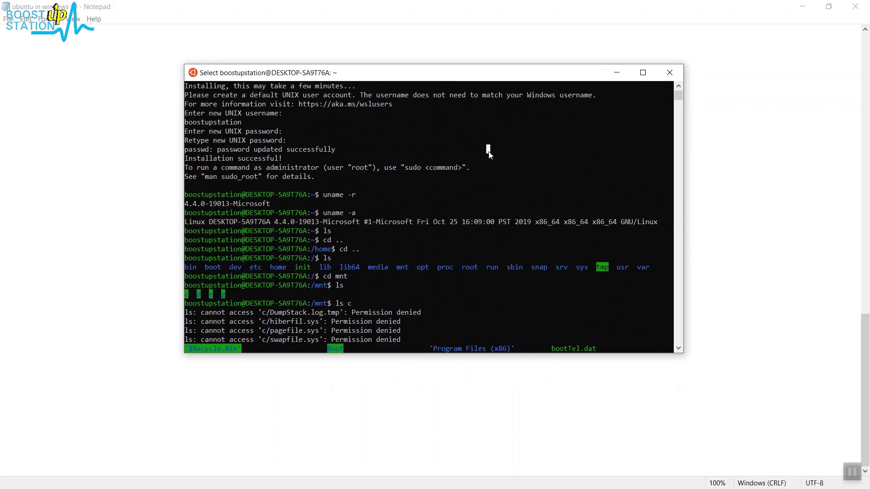